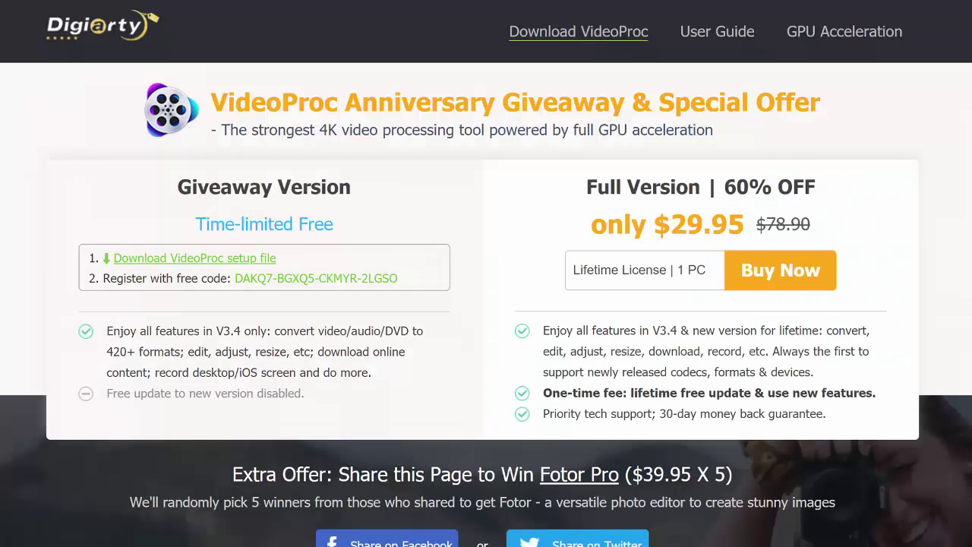
Download the VideoProc setup file to the desktop and run it to install VideoProc.
click(194, 259)
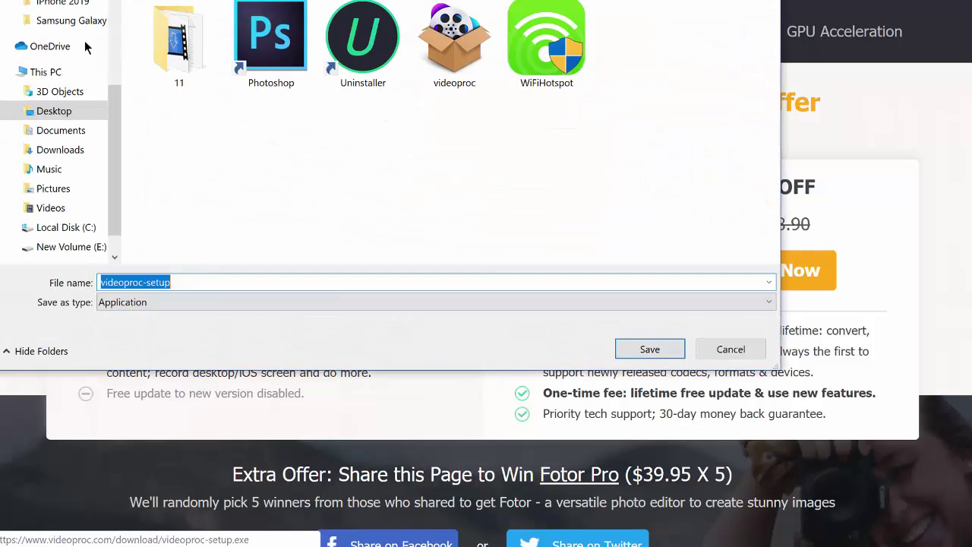
click(642, 352)
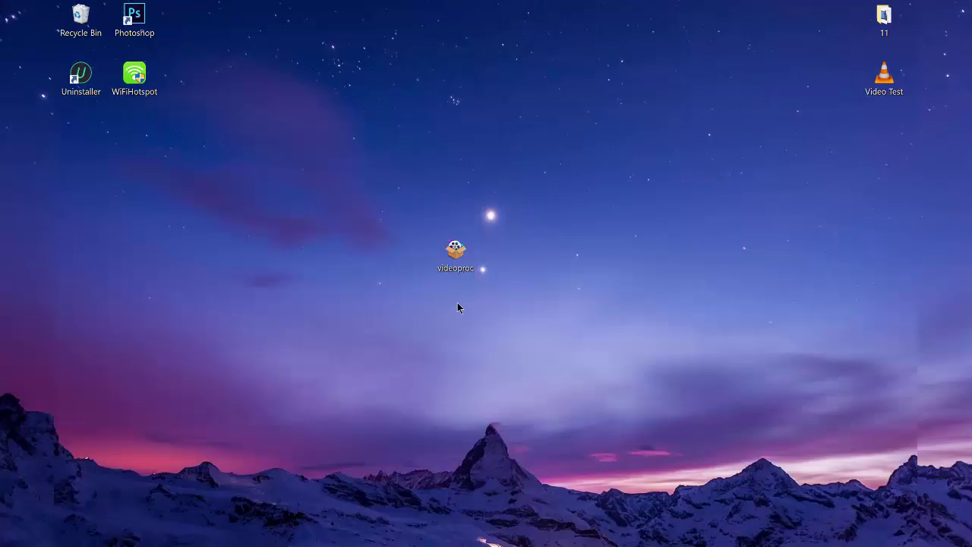
double_click(456, 251)
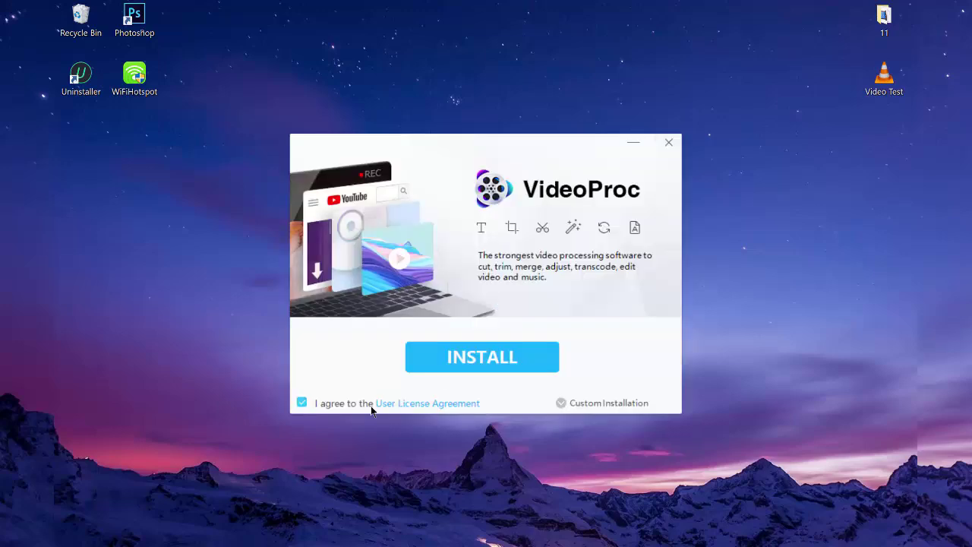
click(452, 361)
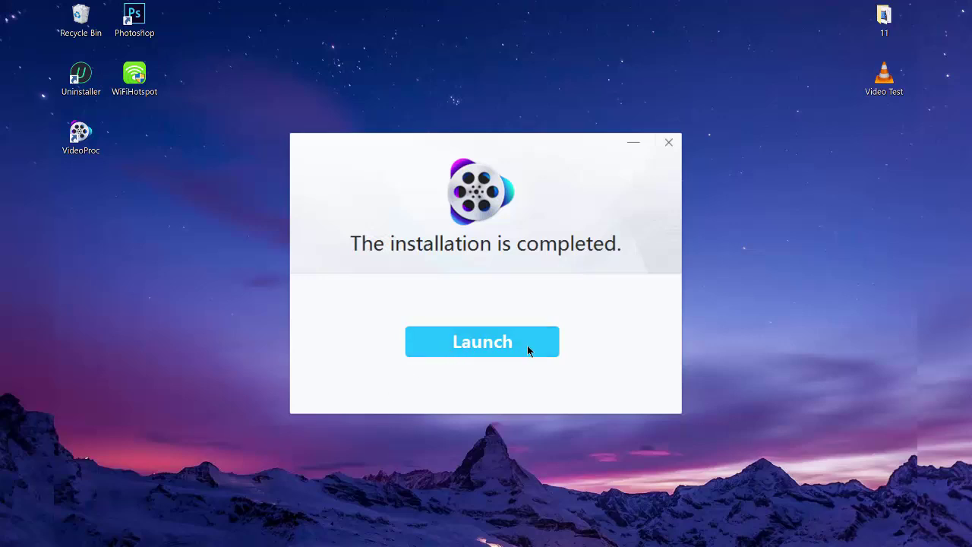
Launch VideoProc from the finished installer and enter its Video conversion workspace.
click(482, 342)
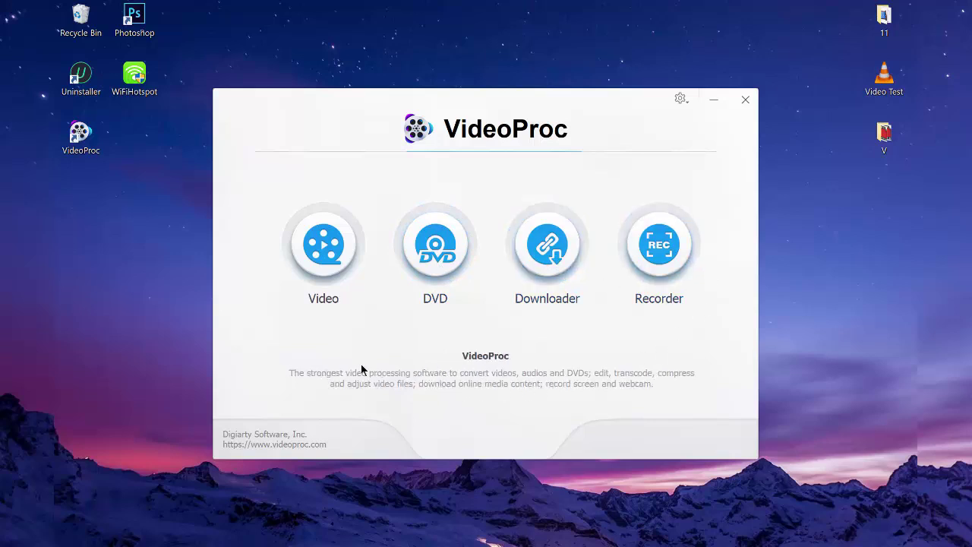
click(322, 277)
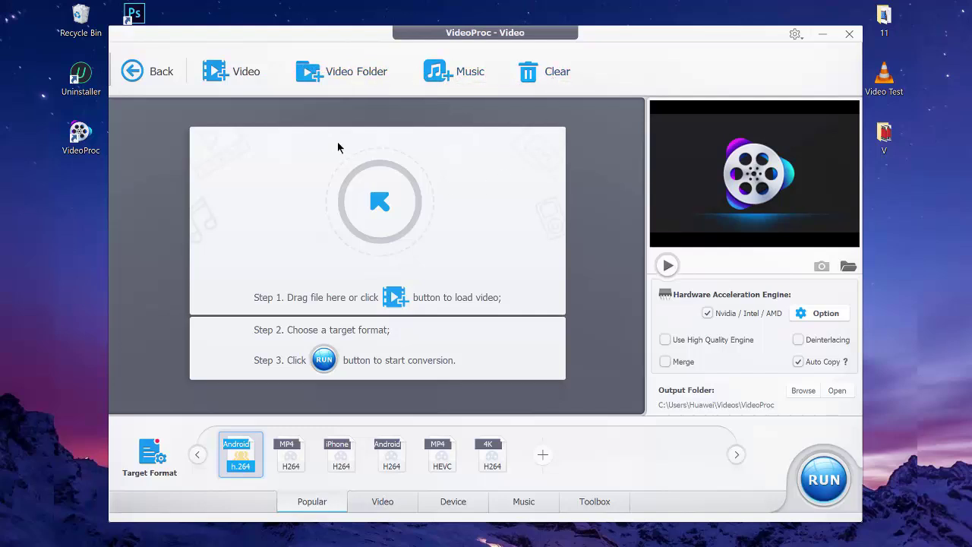
Add Video Test.webm from the Desktop, queued as an H264 1920x1080 Video Test.mp4.
click(225, 78)
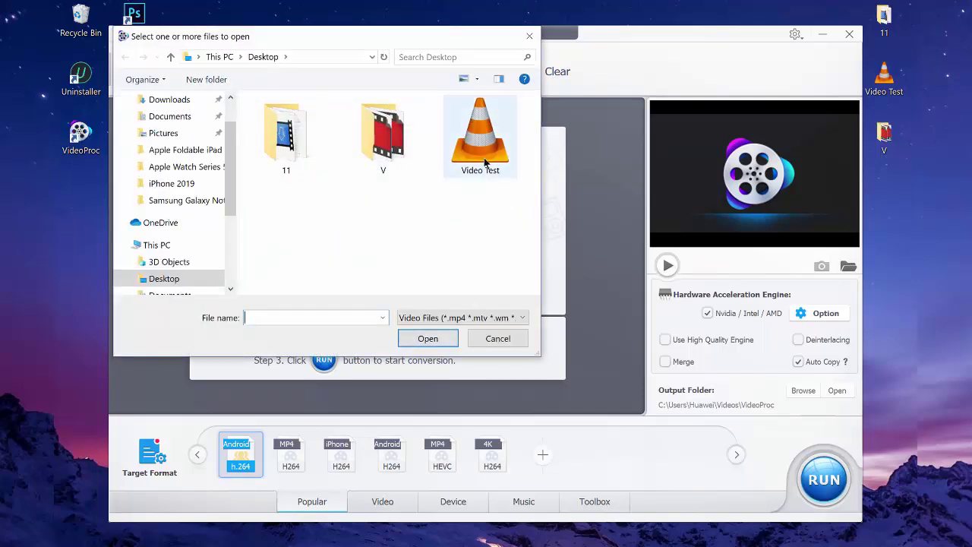
double_click(482, 160)
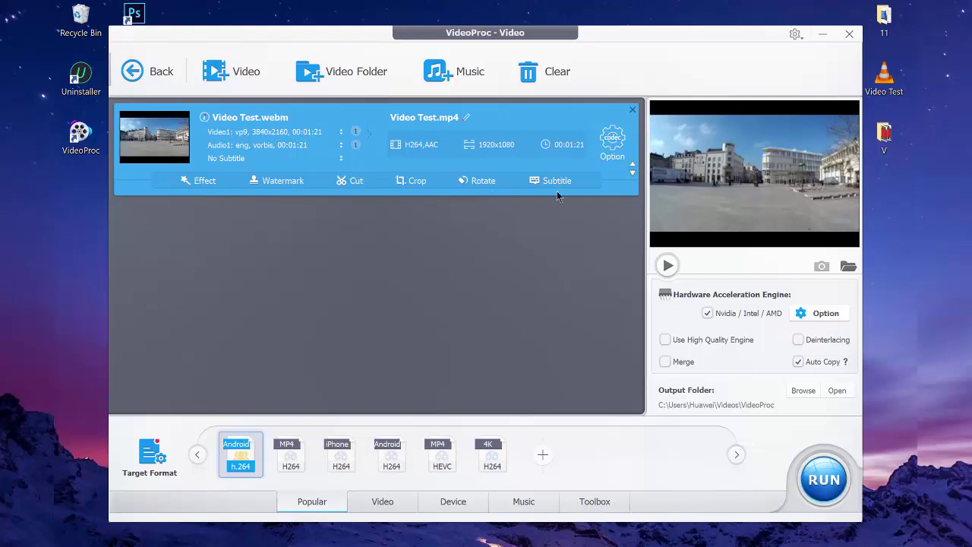
Apply the Technicolor effect with contrast 1.2, hue -17.0 and gamma 1.3.
click(197, 180)
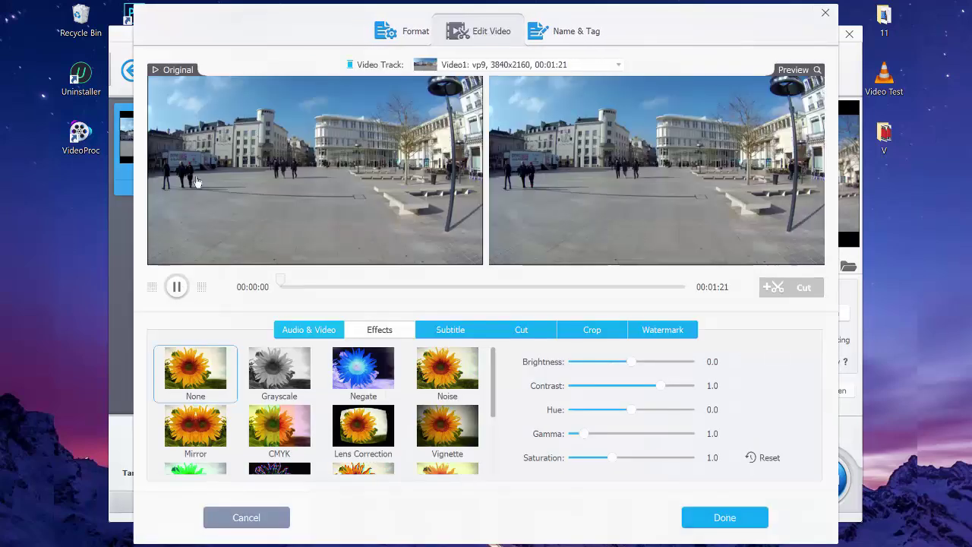
scroll(202, 349, down, 3)
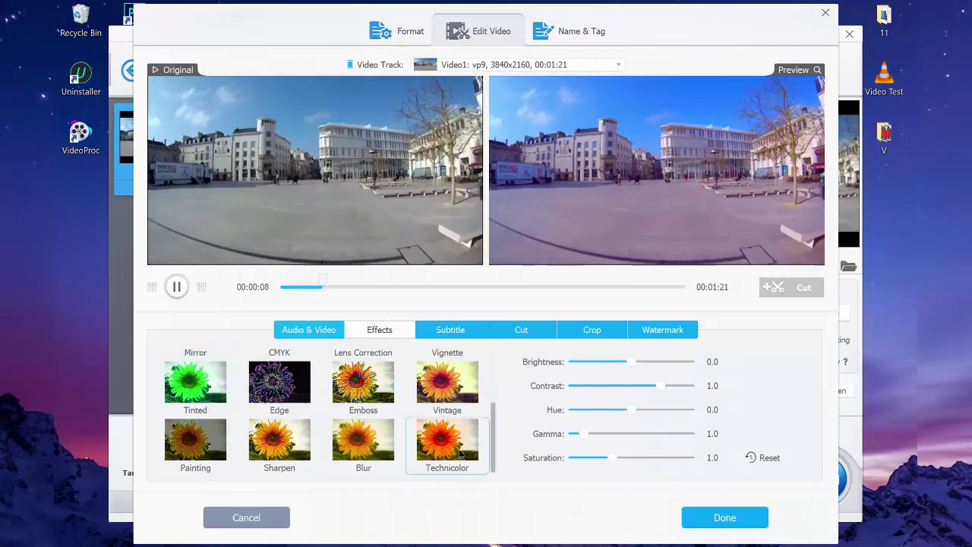
click(448, 439)
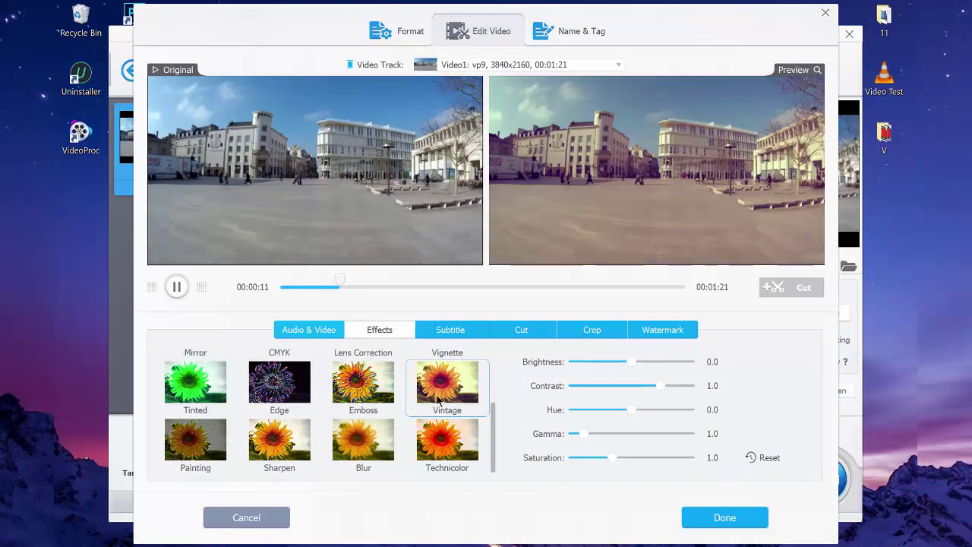
click(280, 439)
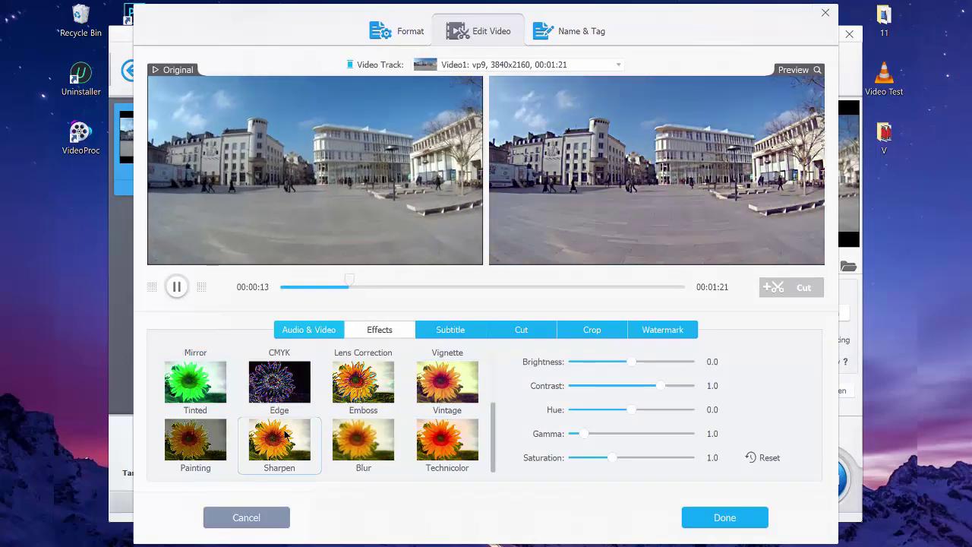
click(442, 435)
drag(631, 363, 625, 414)
drag(584, 439, 588, 438)
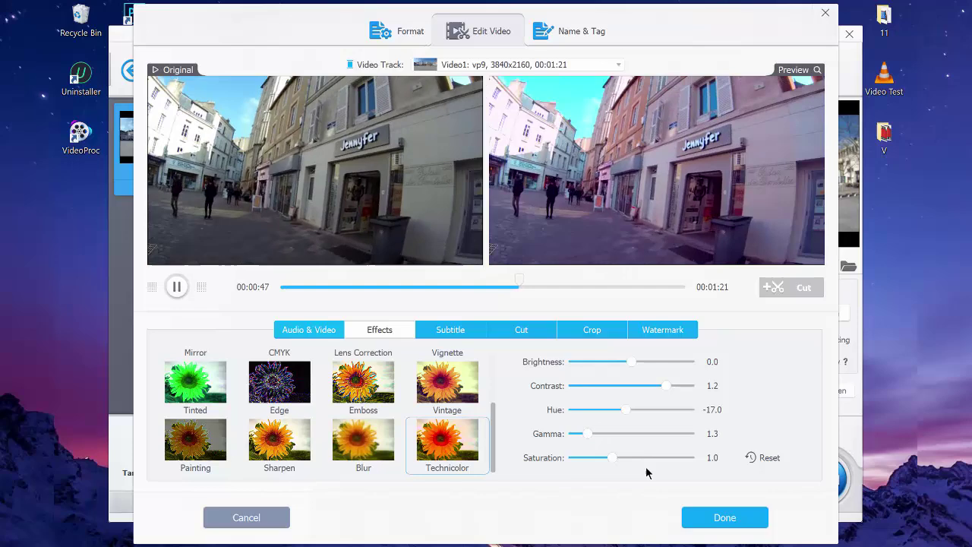
Try rotating and flipping the video, then revert to 0° rotation with no flip.
click(308, 332)
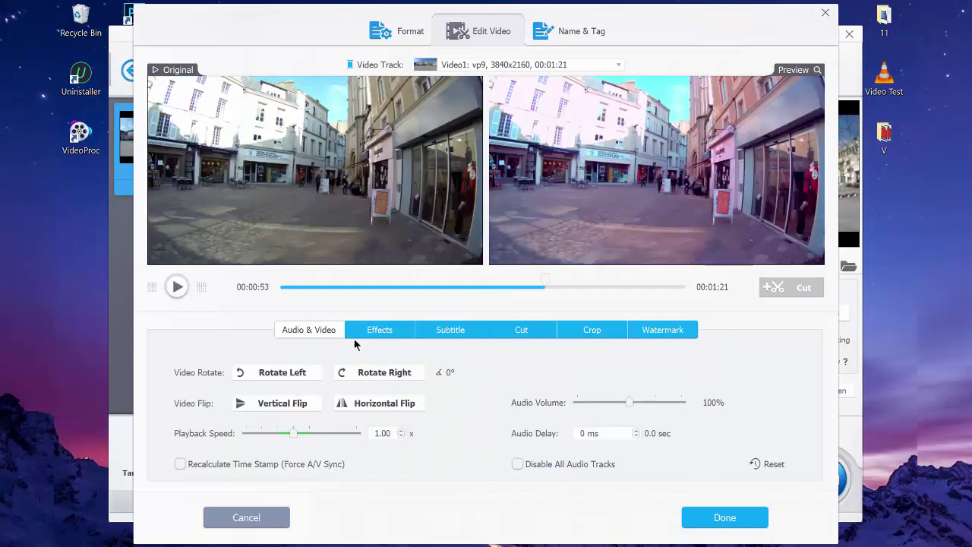
click(280, 373)
click(381, 373)
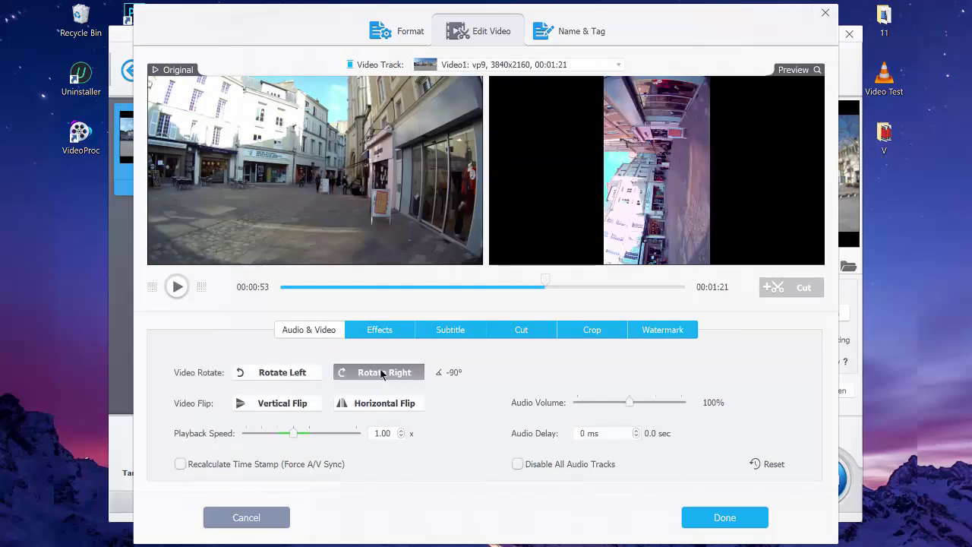
click(282, 403)
click(364, 408)
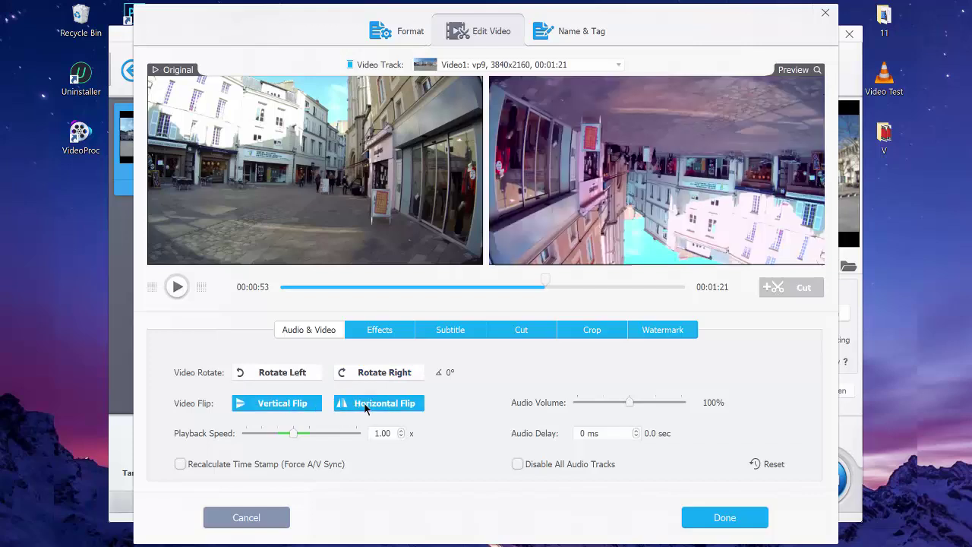
click(313, 405)
click(365, 410)
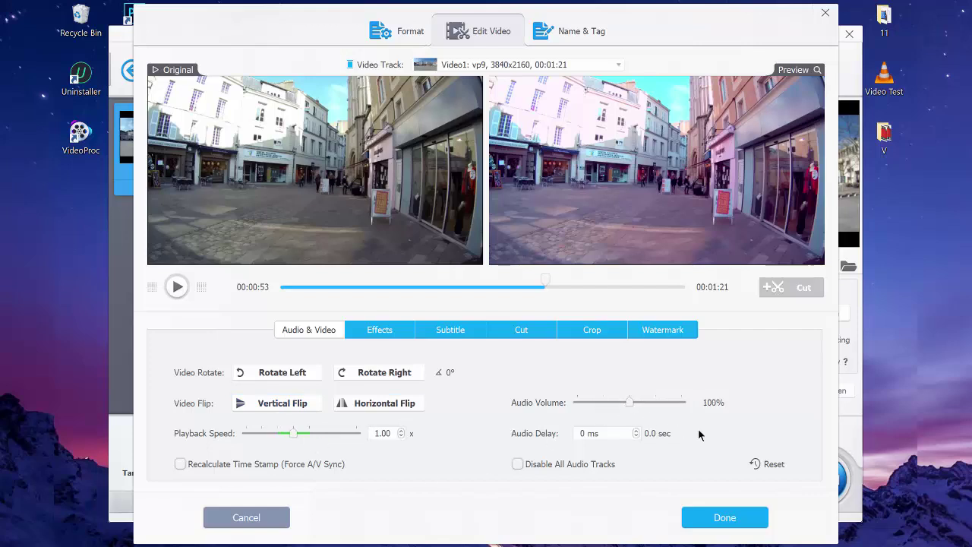
Review the subtitle and trimming options, nudging the clip end and returning playback to the start.
click(466, 338)
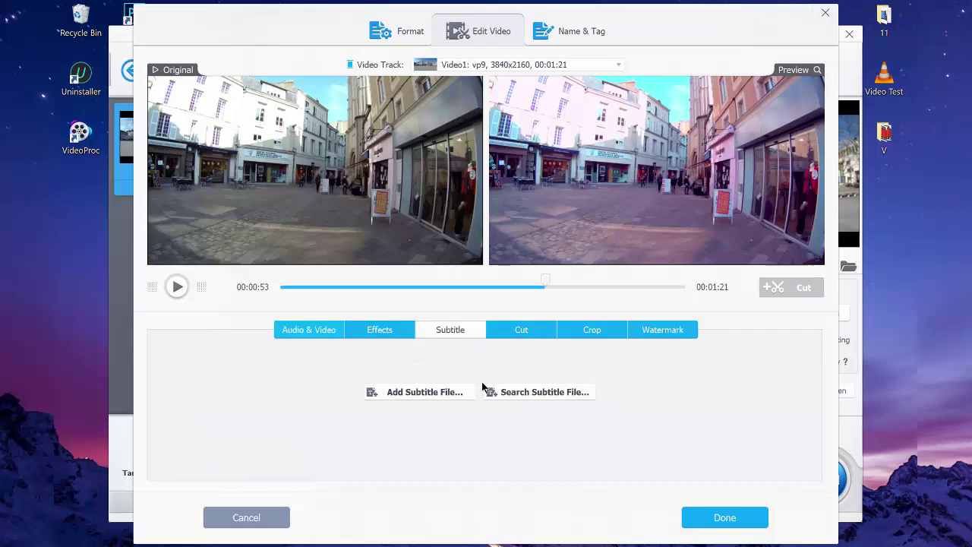
click(521, 329)
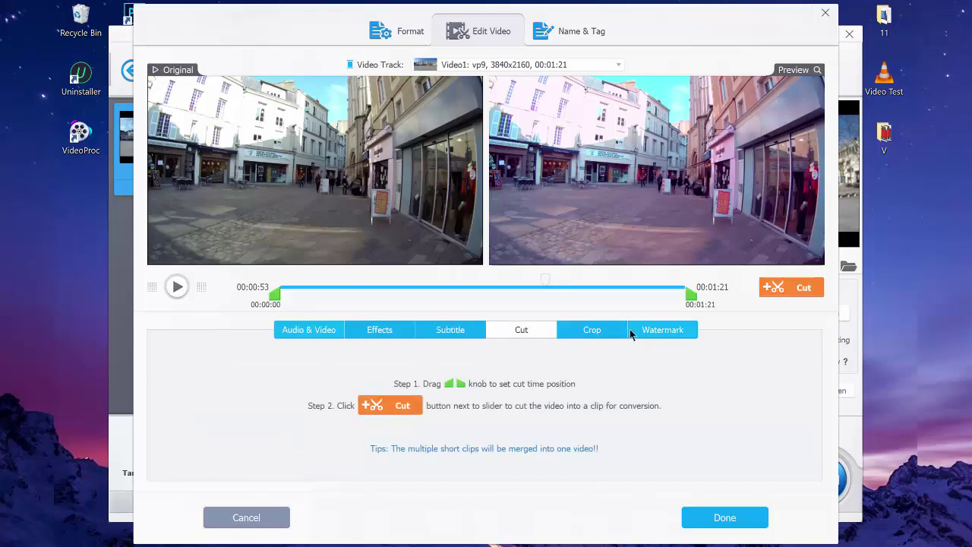
mouse_move(691, 295)
mouse_down()
mouse_move(596, 295)
mouse_move(684, 294)
mouse_up()
click(335, 293)
View the crop settings, then toggle the watermark on and back off.
click(592, 330)
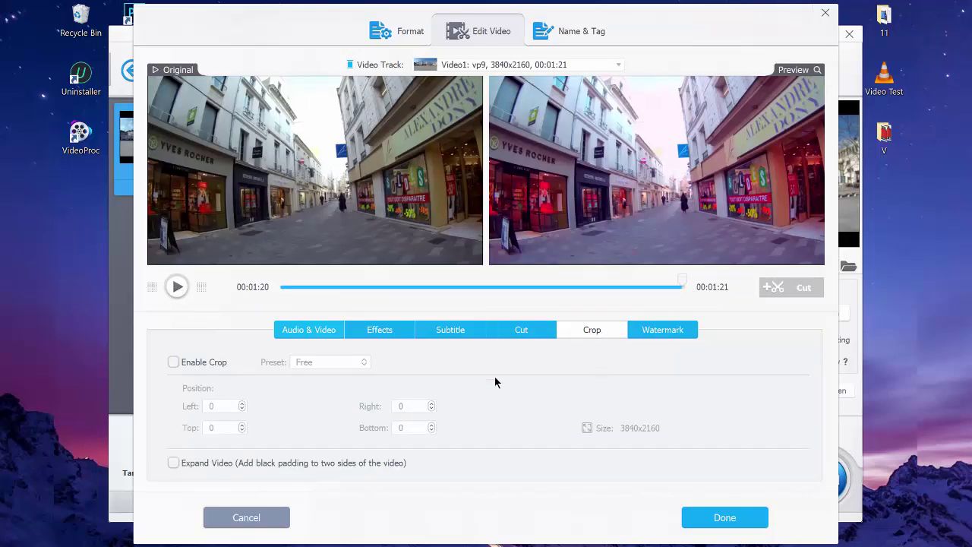
click(668, 334)
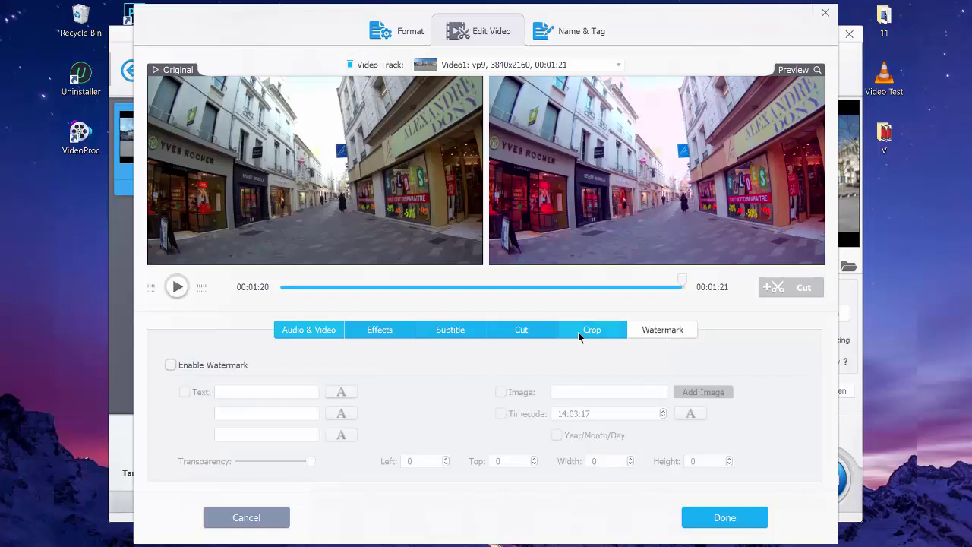
click(223, 366)
click(208, 365)
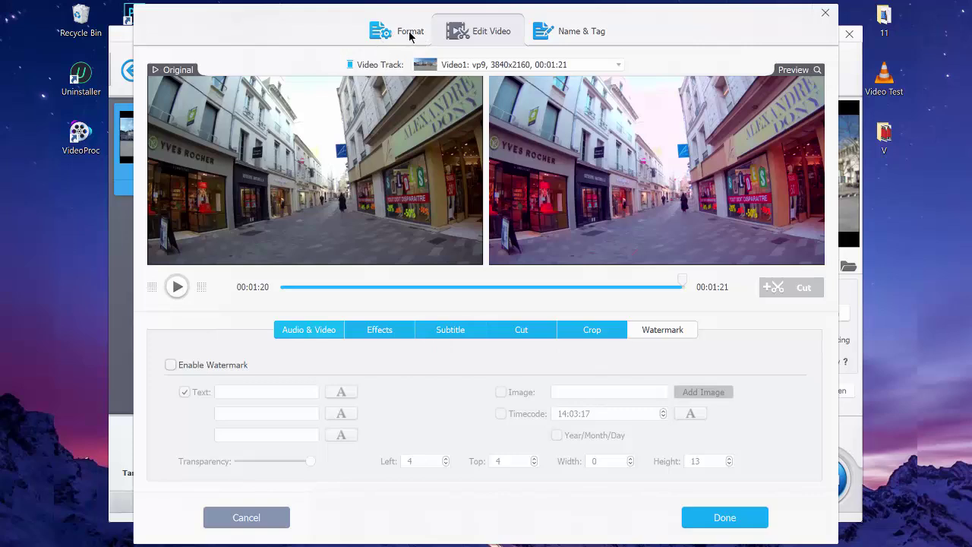
Keep the Android MP4 output at Default quality, 30 fps, 1920x1080 and original aspect ratio.
click(407, 32)
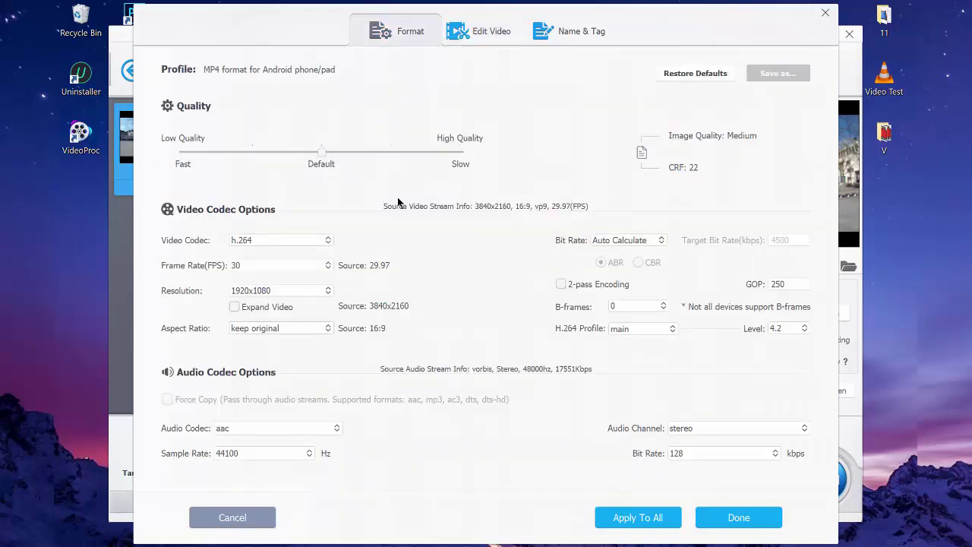
mouse_move(322, 155)
mouse_down()
mouse_move(457, 156)
mouse_move(193, 163)
mouse_move(326, 156)
mouse_up()
click(316, 265)
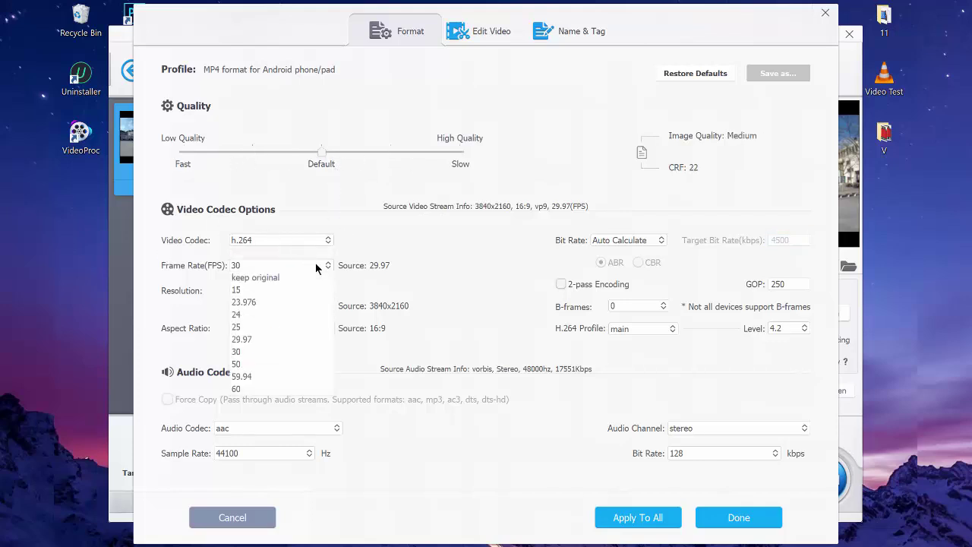
click(317, 266)
click(322, 289)
click(323, 290)
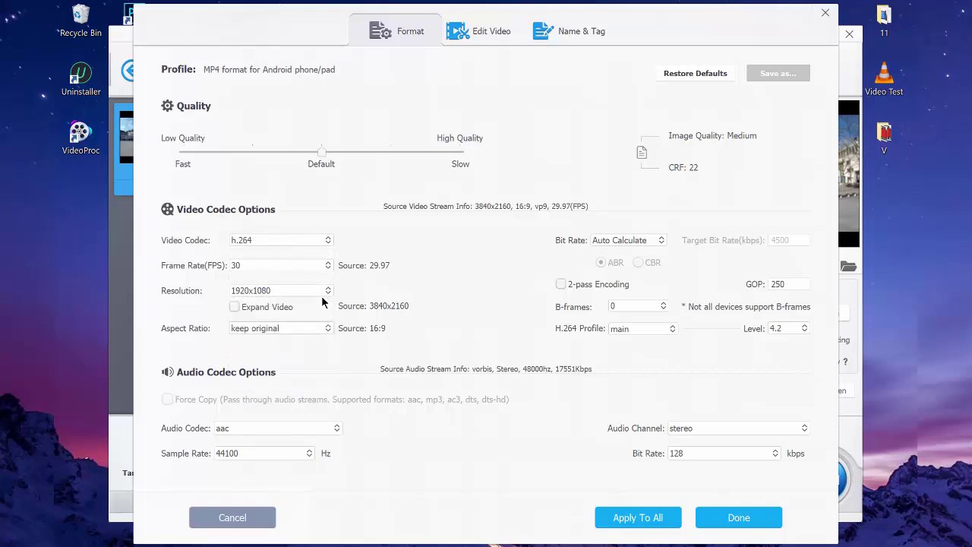
click(324, 328)
click(322, 328)
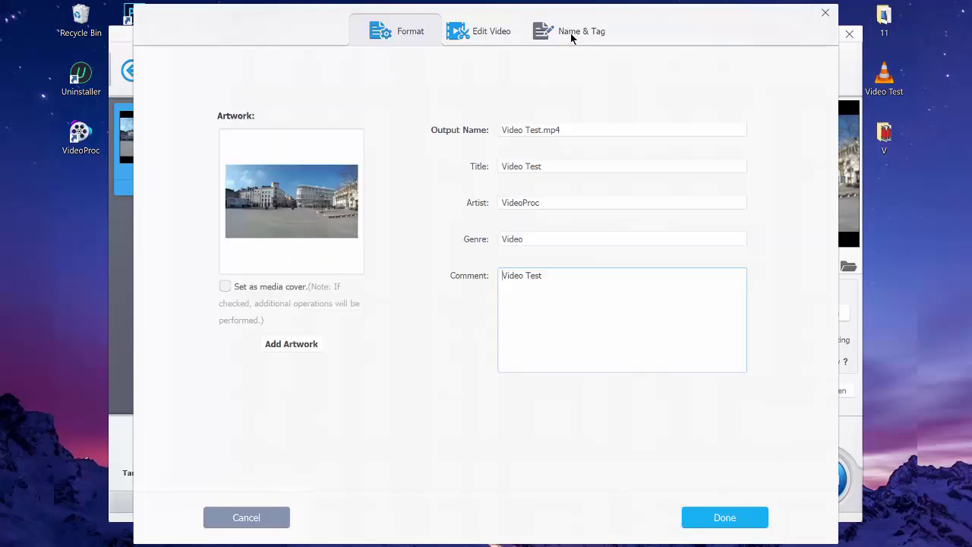
Change the output name to 'video test' and go back to the Edit Video settings.
click(541, 130)
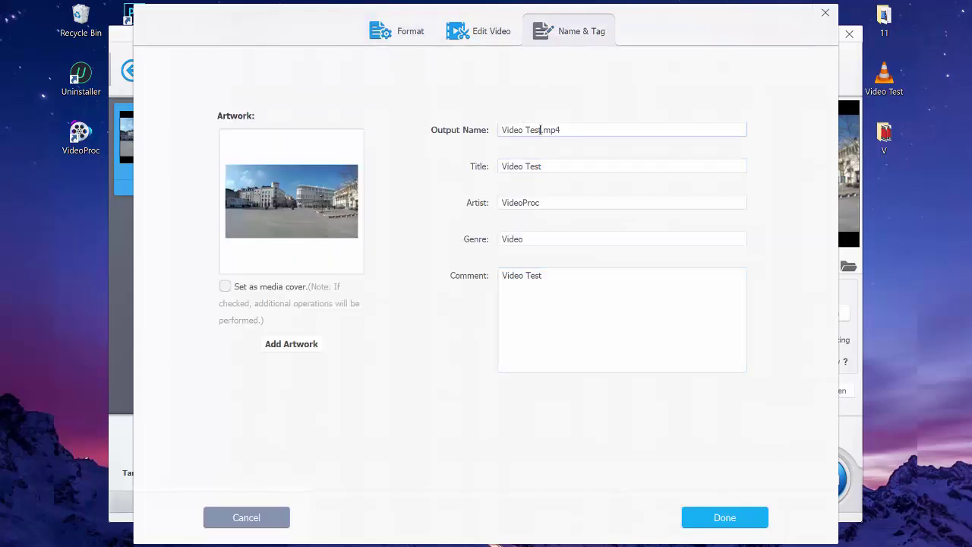
drag(541, 129, 446, 132)
text(video test)
click(543, 202)
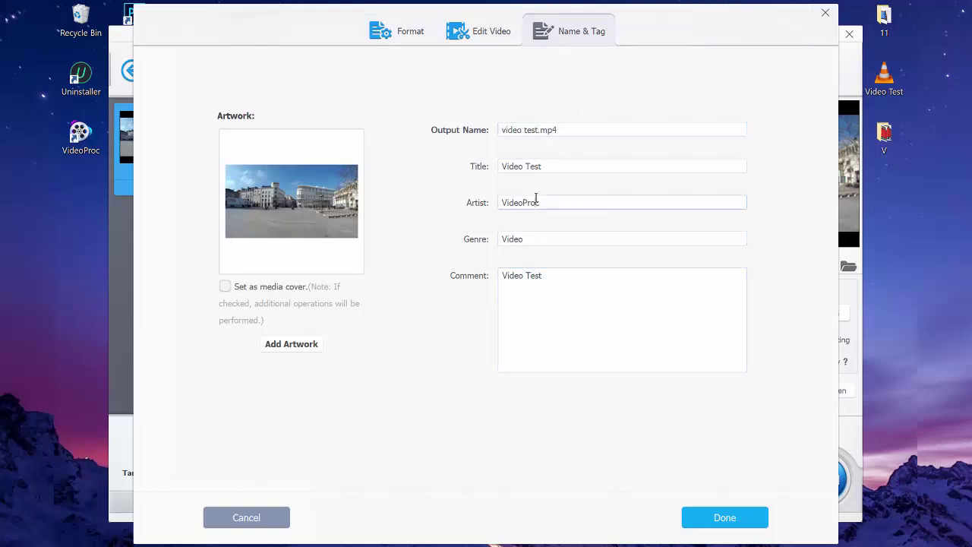
click(531, 359)
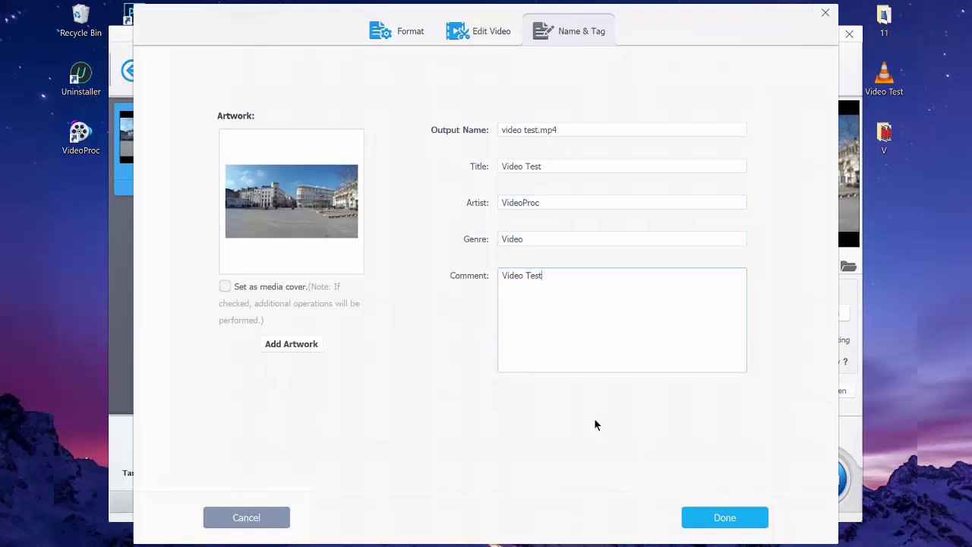
click(476, 36)
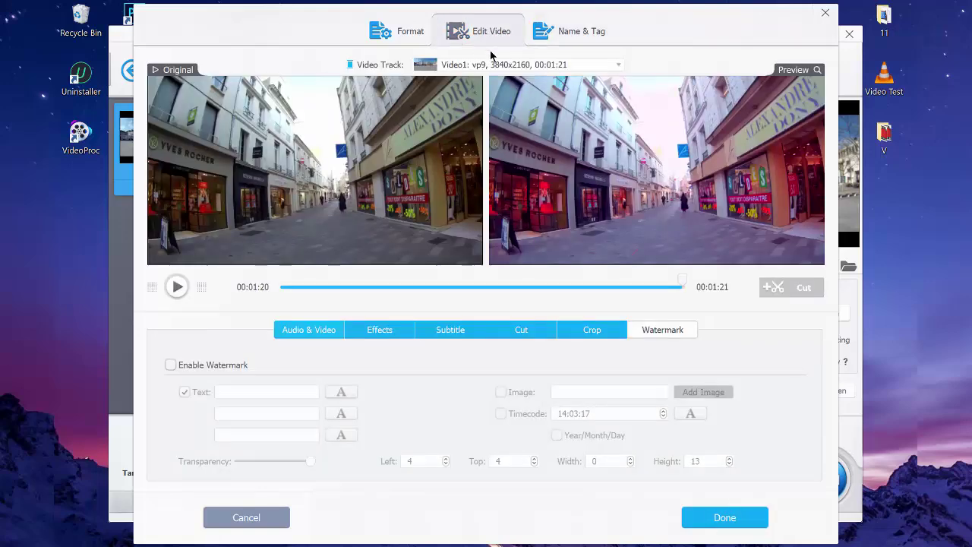
Apply the video edits, browse the general video formats, and bring up Select Output Profile.
click(726, 519)
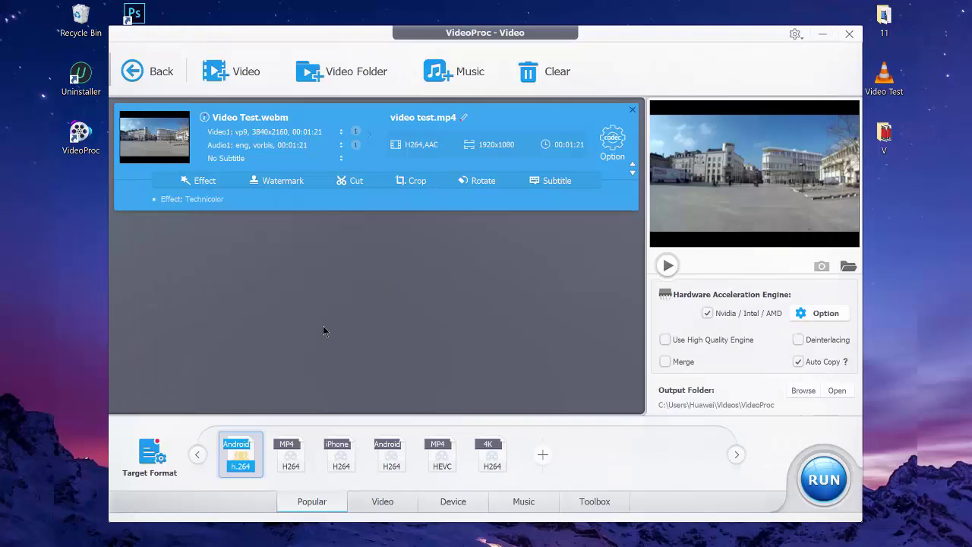
click(383, 502)
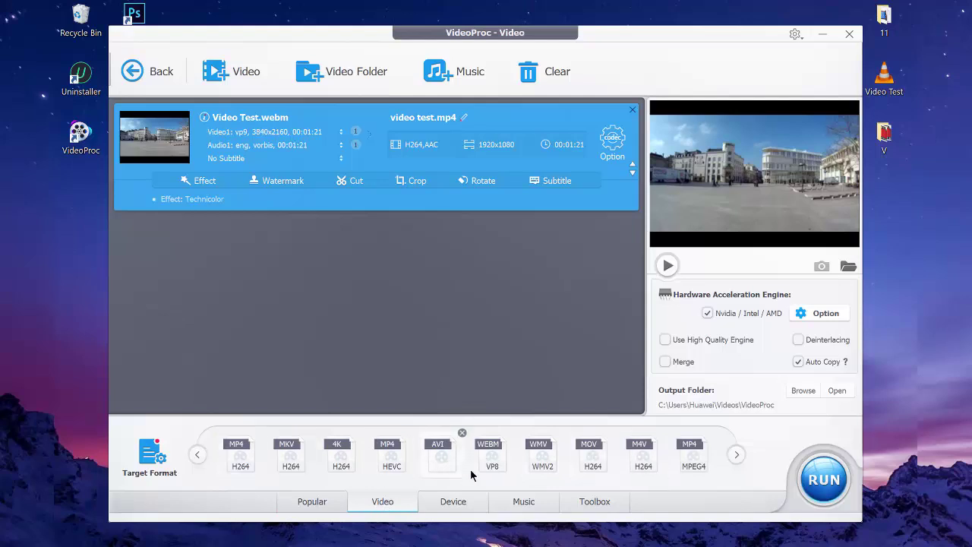
click(739, 453)
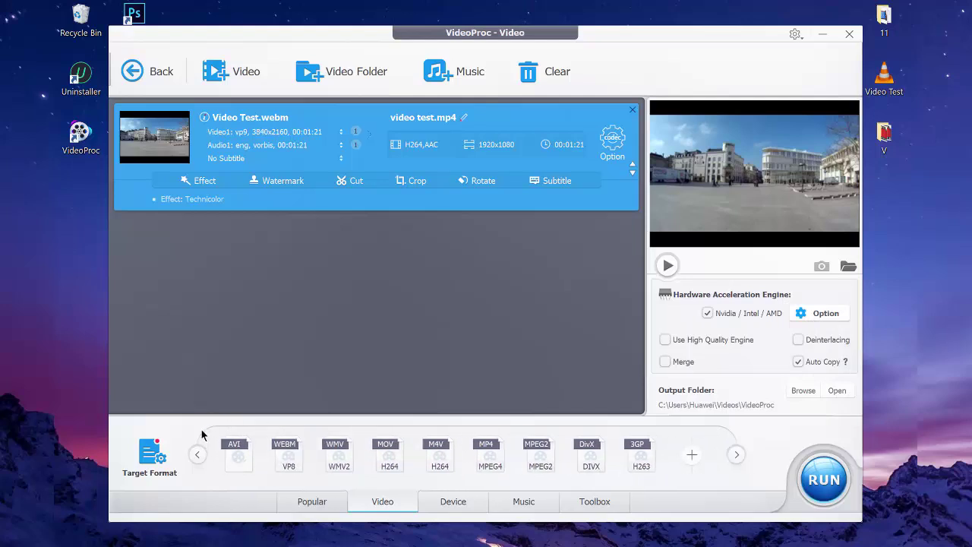
click(150, 454)
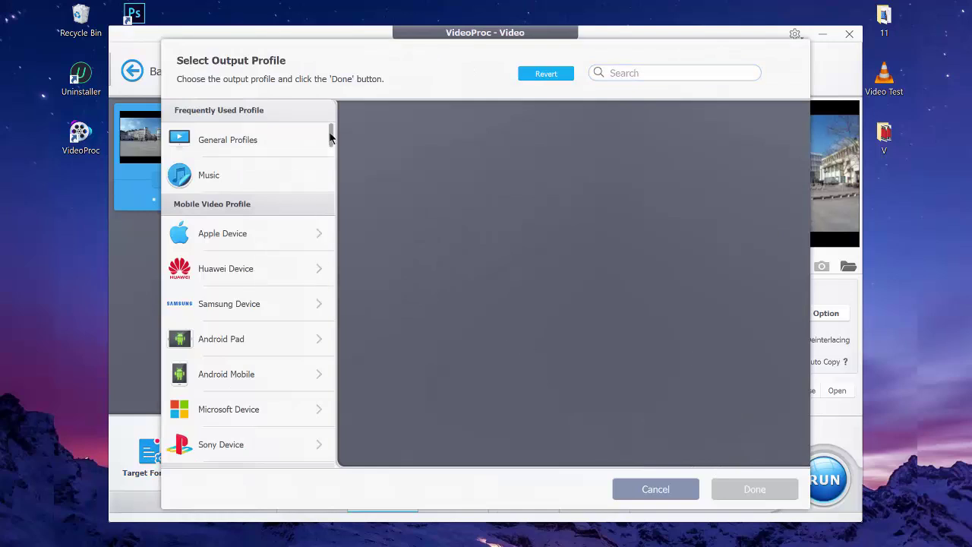
Choose Android Mobile > General Mobile Video > Android Phone/Pad (MP4, H264 + AAC).
drag(332, 140, 290, 165)
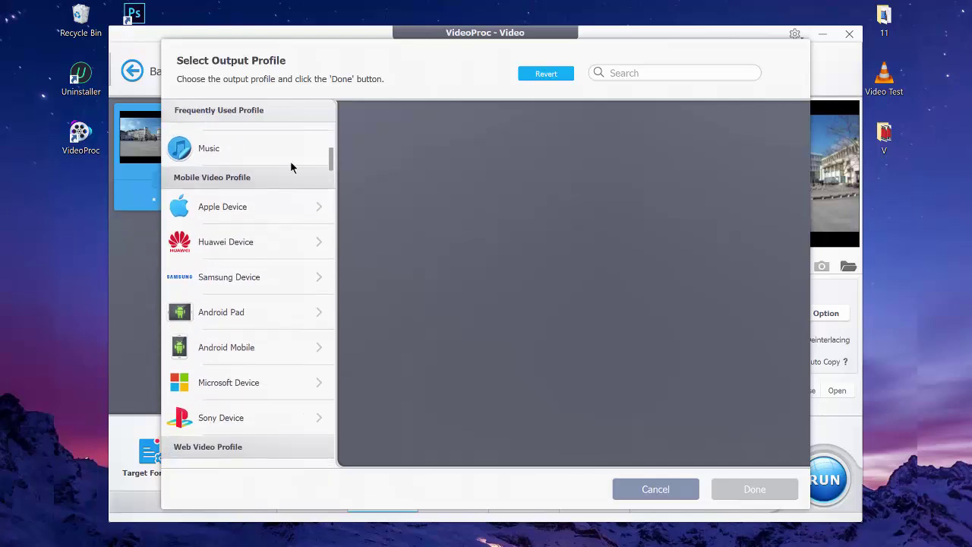
click(227, 347)
click(240, 143)
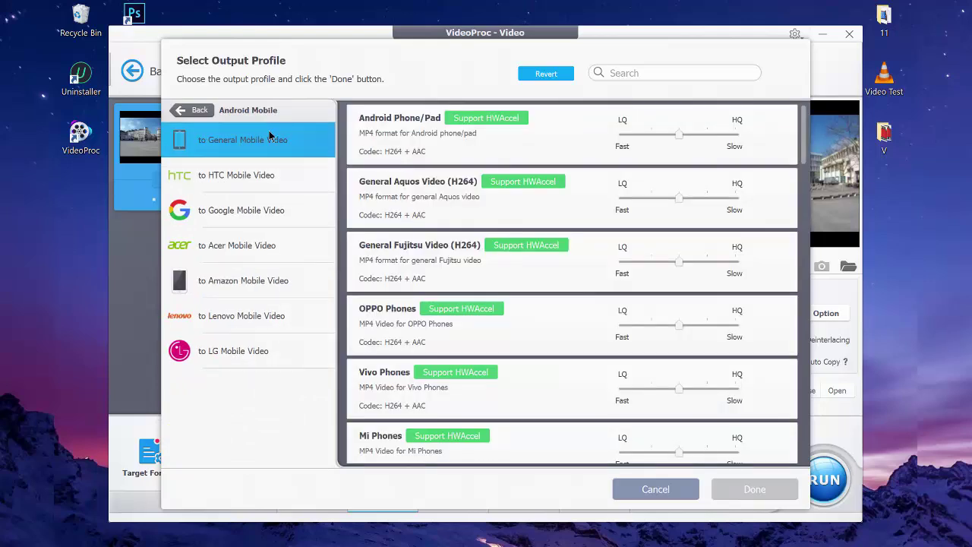
click(553, 140)
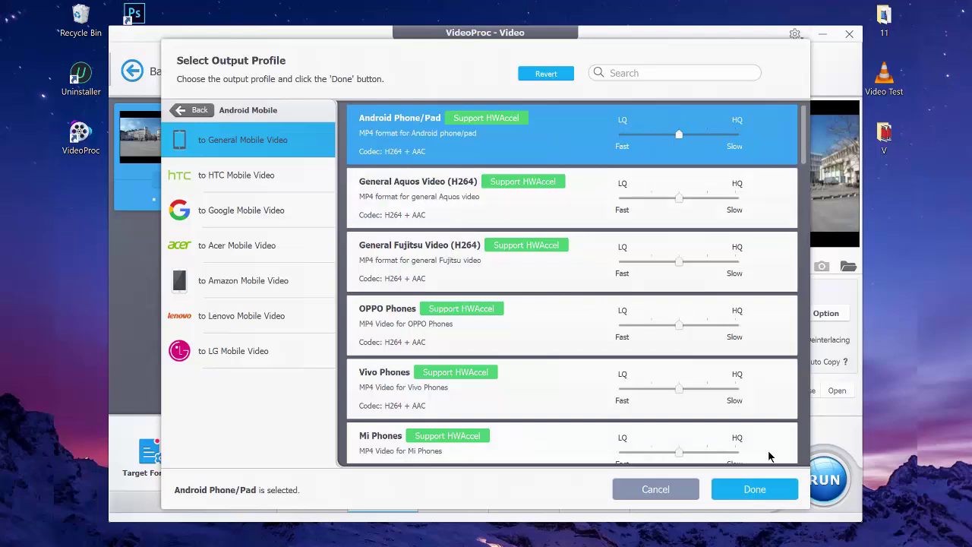
Confirm the Android Phone/Pad profile and convert the video to the 91.2 MB video test file.
click(744, 490)
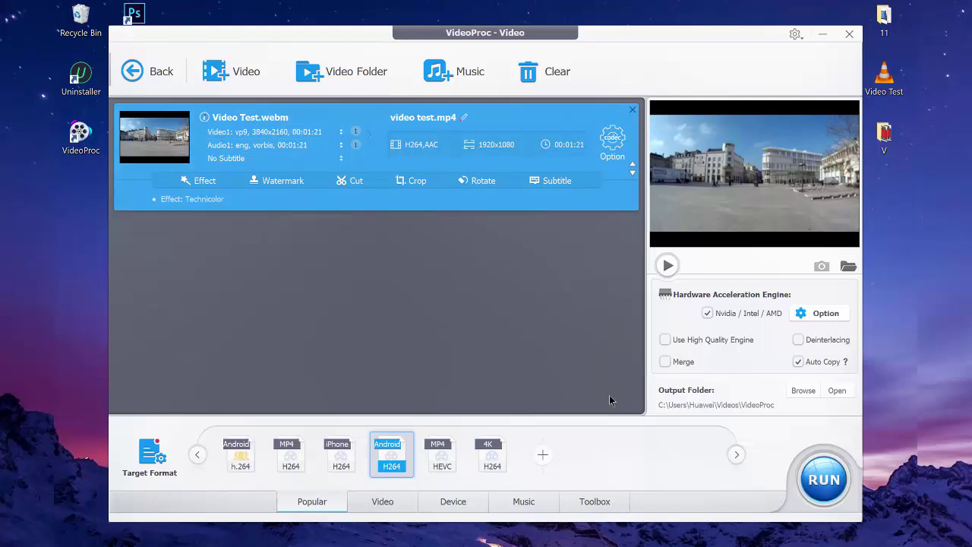
click(830, 480)
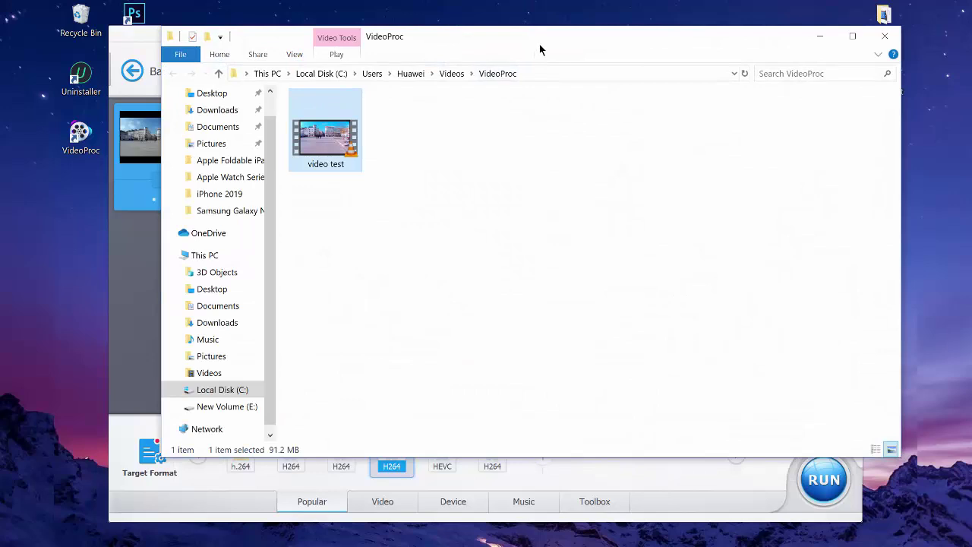
Reposition the output folder and VLC windows while the converted video test clip plays.
drag(539, 44, 531, 69)
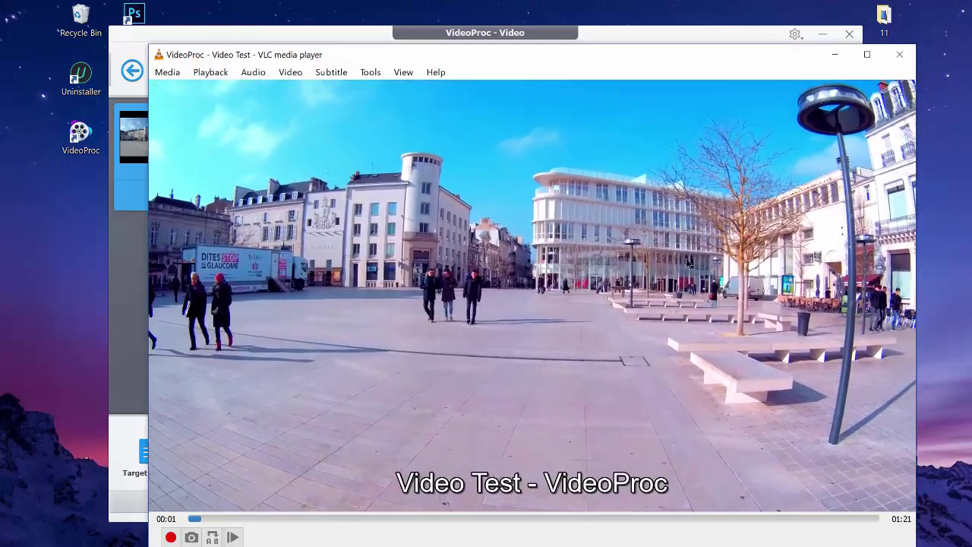
drag(658, 63, 617, 32)
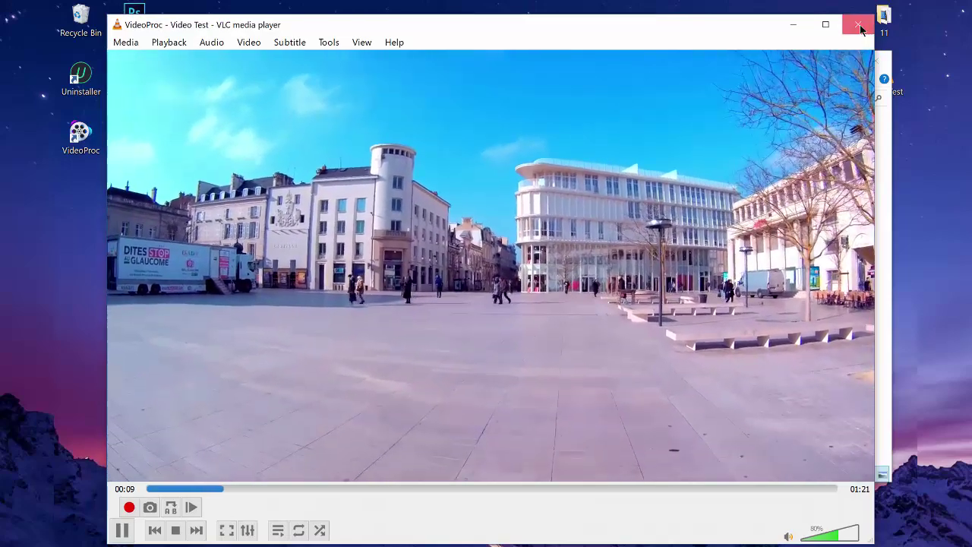
Close VLC, confirm in Properties that video test is a 91.2 MB MP4, then close Explorer.
click(861, 28)
right_click(301, 158)
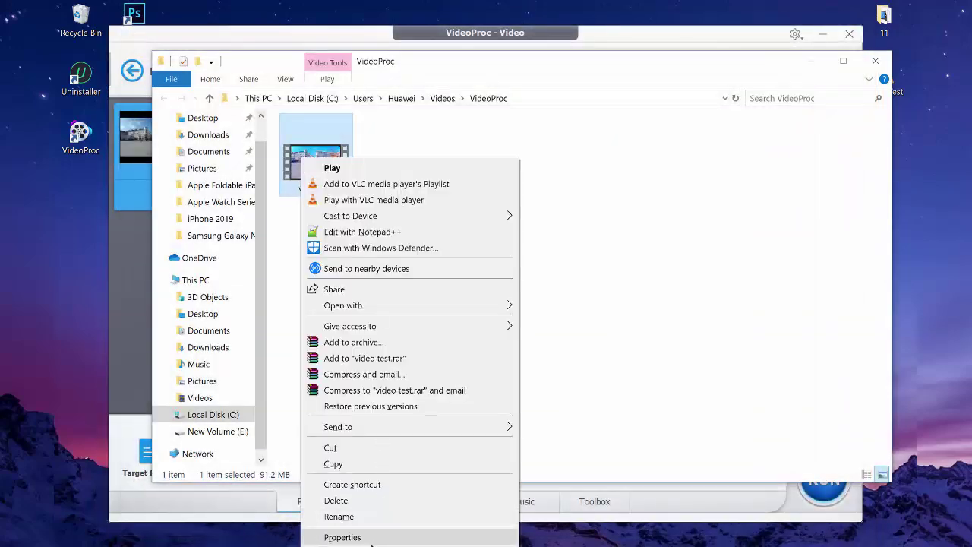
click(342, 537)
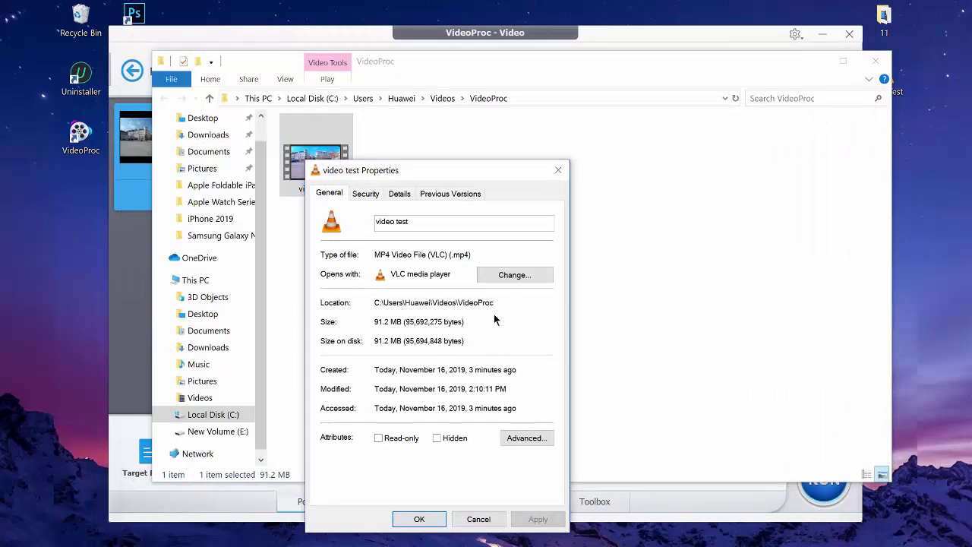
drag(451, 255, 477, 255)
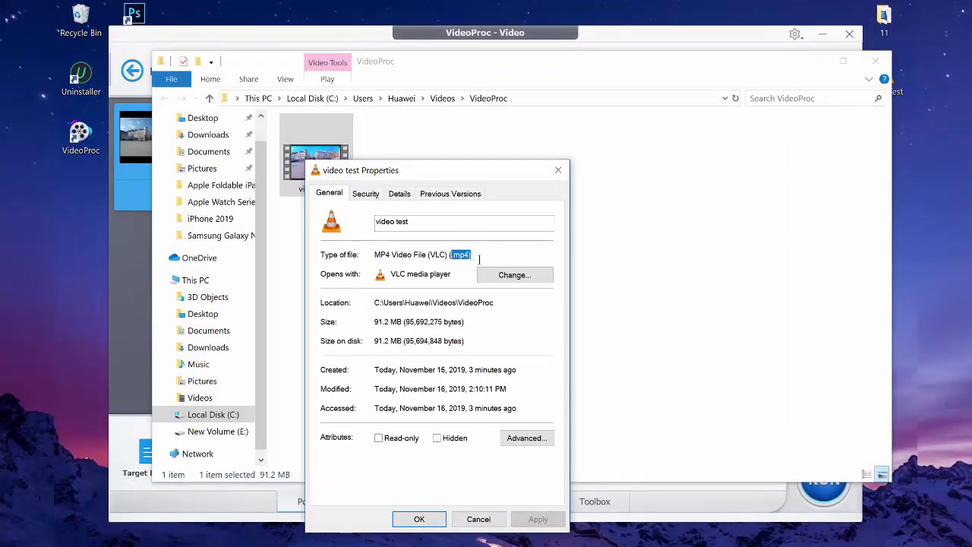
click(480, 257)
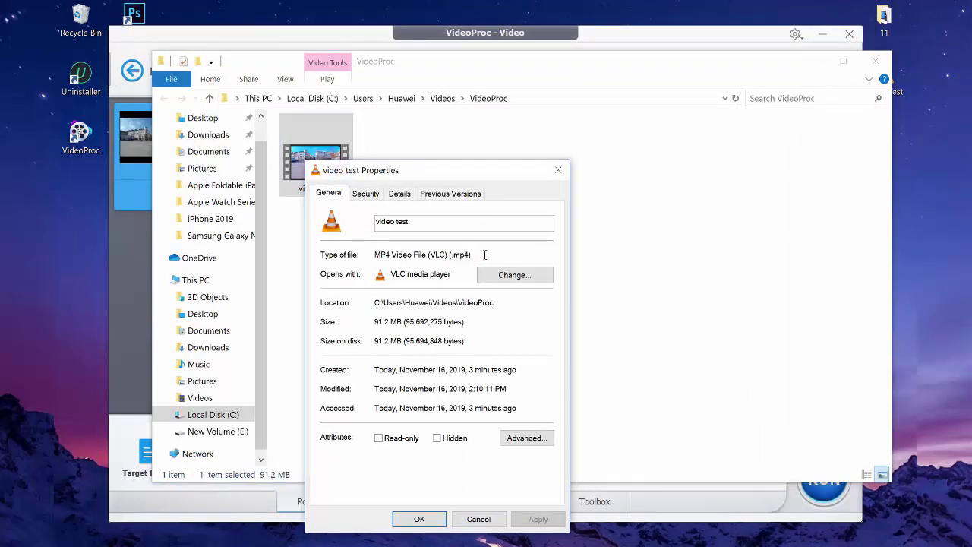
click(432, 525)
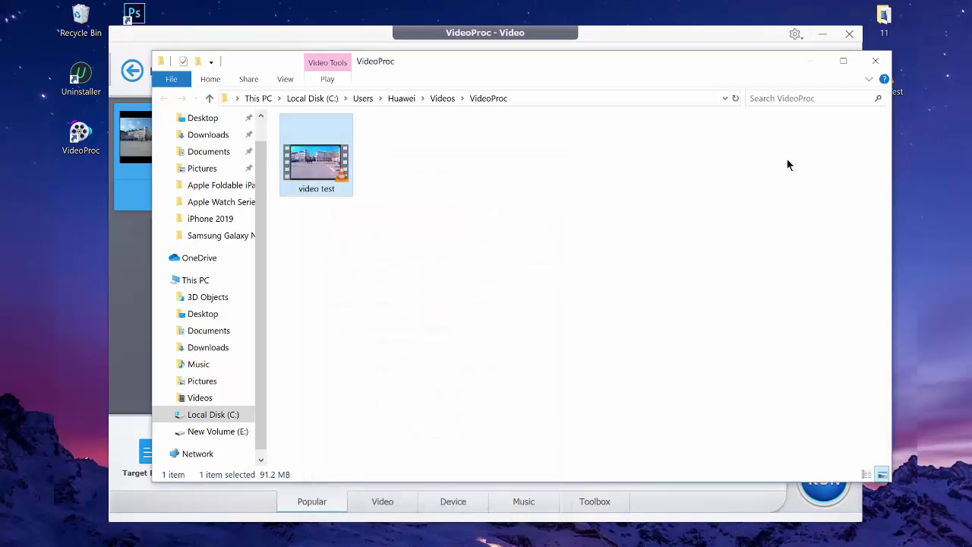
click(878, 60)
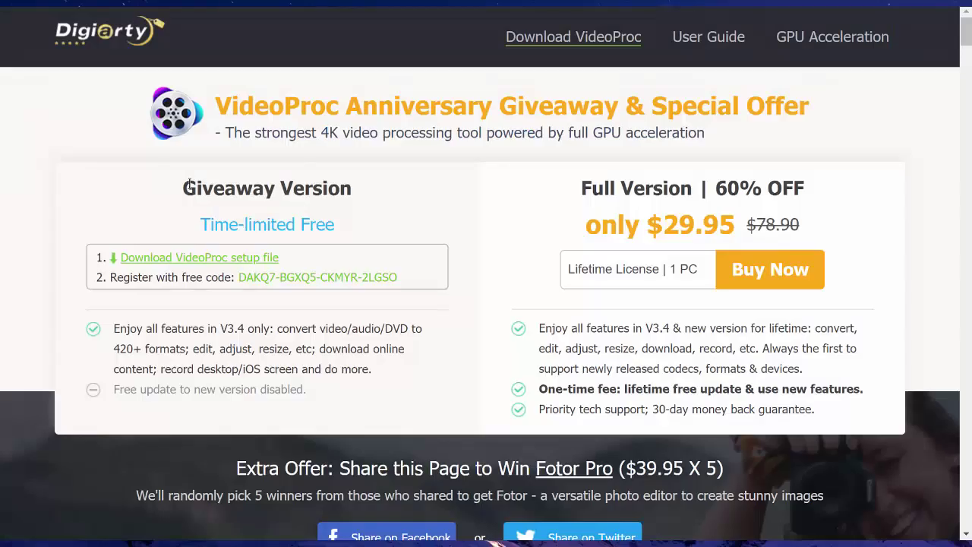
Highlight the Giveaway Version heading and its Time-limited Free label.
drag(184, 189, 403, 186)
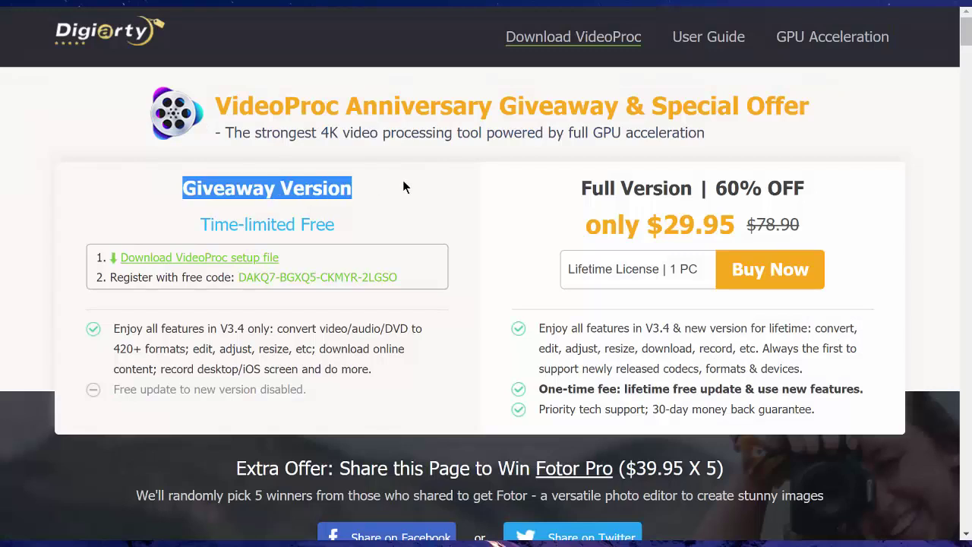
click(119, 201)
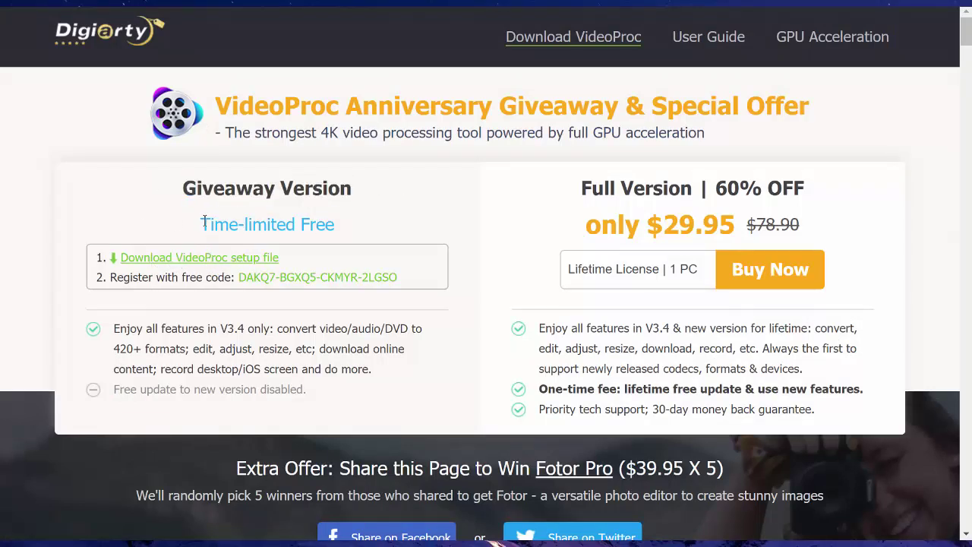
drag(203, 222, 349, 228)
Highlight the Full Version 60% off heading and its $29.95 price.
drag(582, 188, 812, 190)
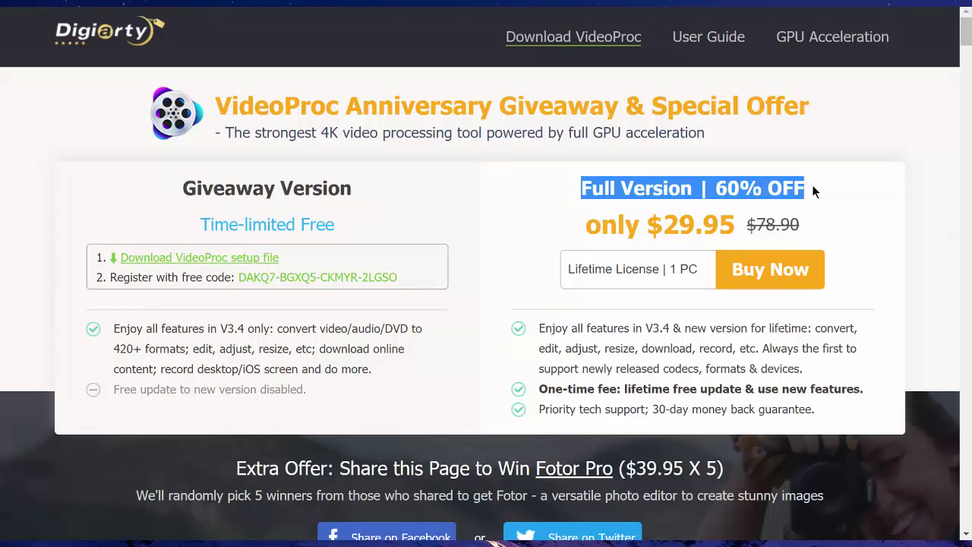
click(812, 187)
drag(585, 226, 725, 225)
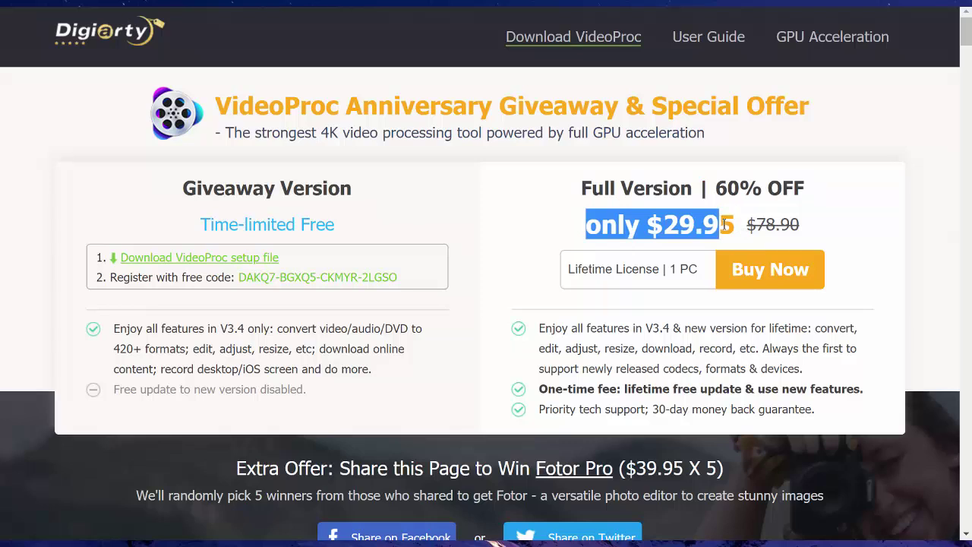
click(726, 226)
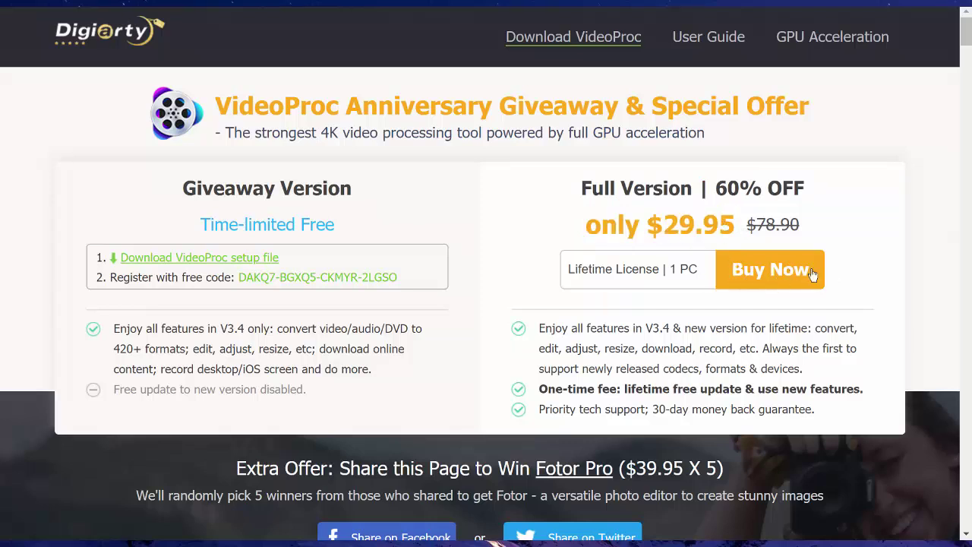